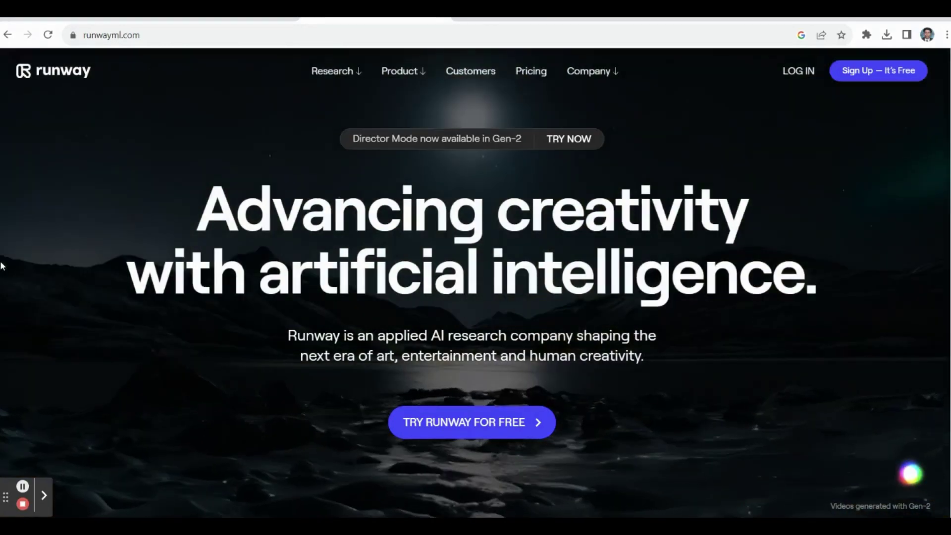
# Sign up for Runway with a Google account and skip the subscription offer
pyautogui.scroll(-5, 165, 365)
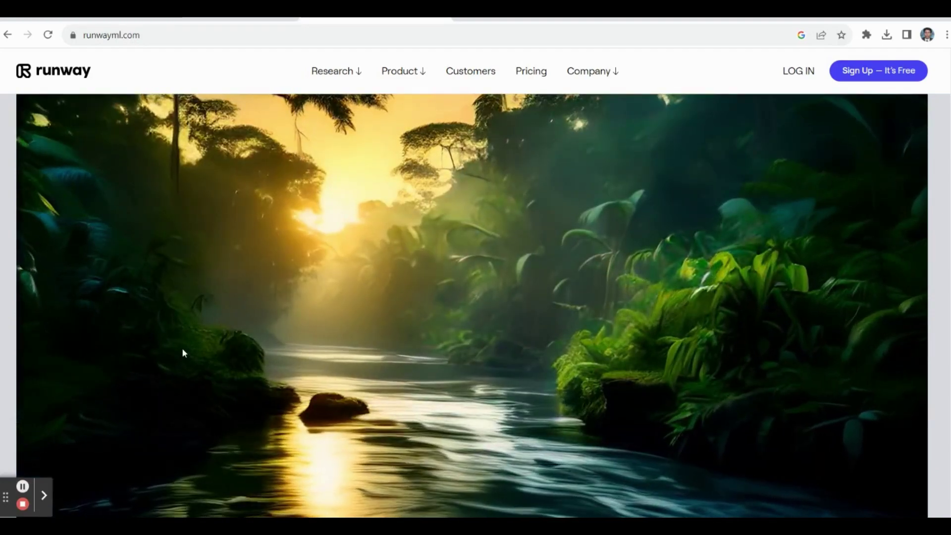
pyautogui.scroll(-5, 183, 348)
pyautogui.scroll(-4, 183, 349)
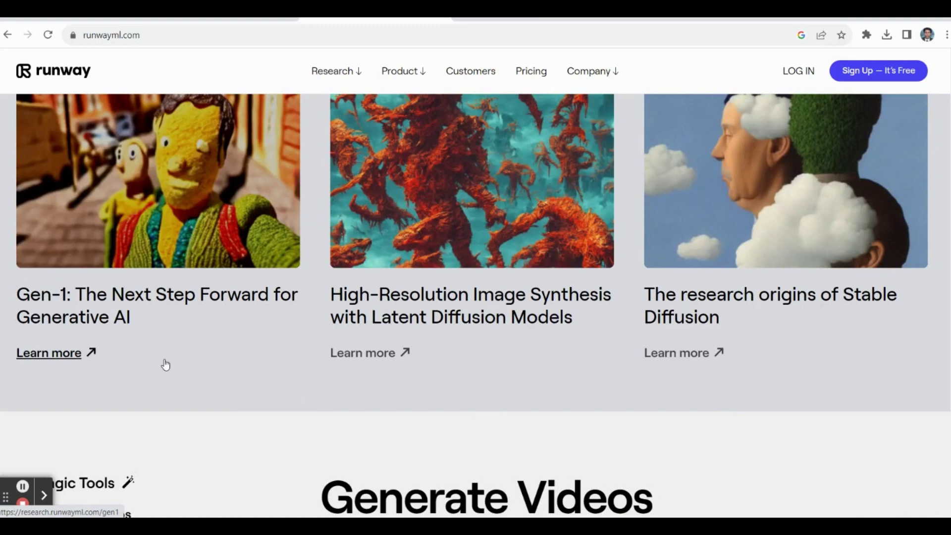
pyautogui.scroll(10, 160, 399)
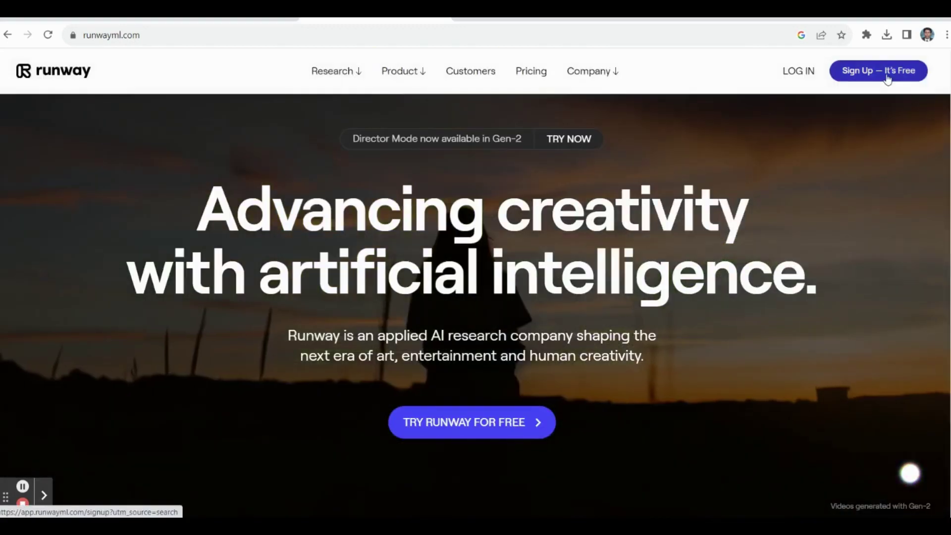
pyautogui.click(887, 76)
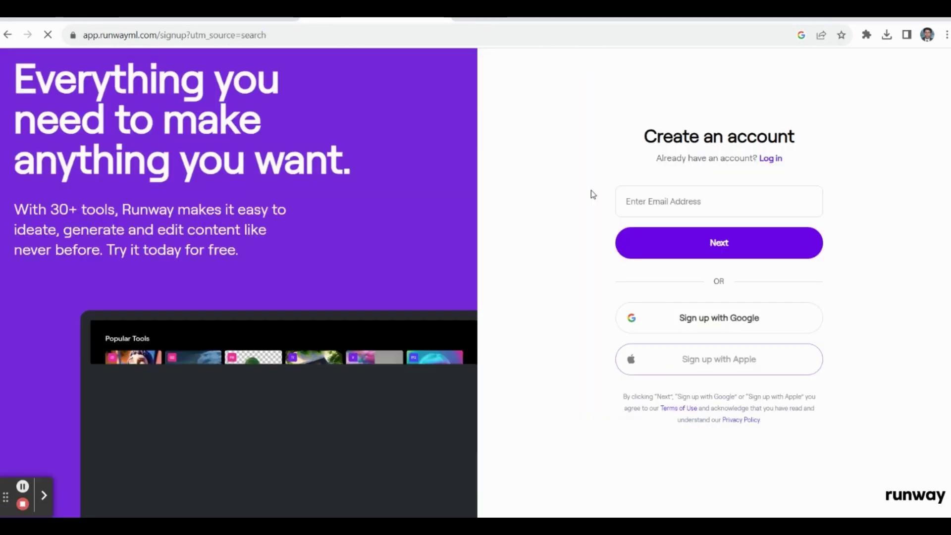
pyautogui.click(701, 320)
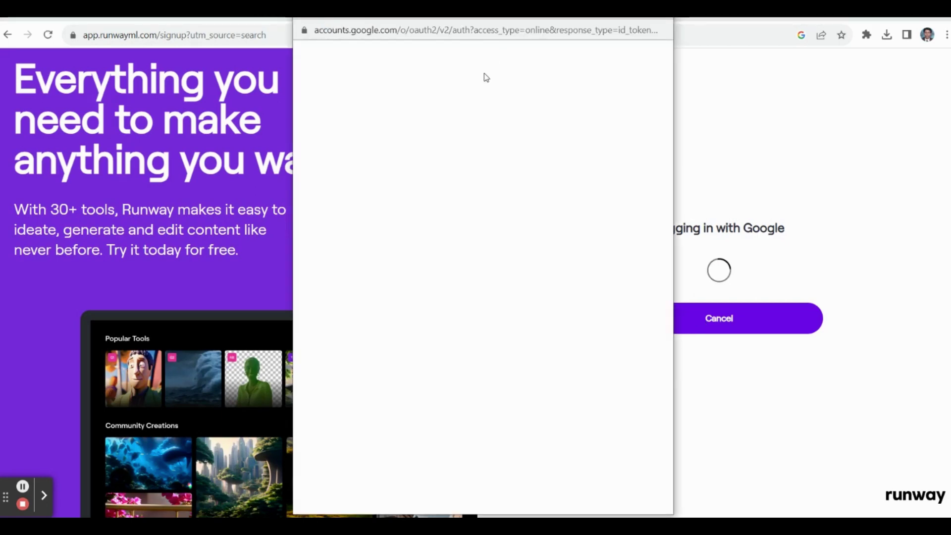
pyautogui.click(435, 212)
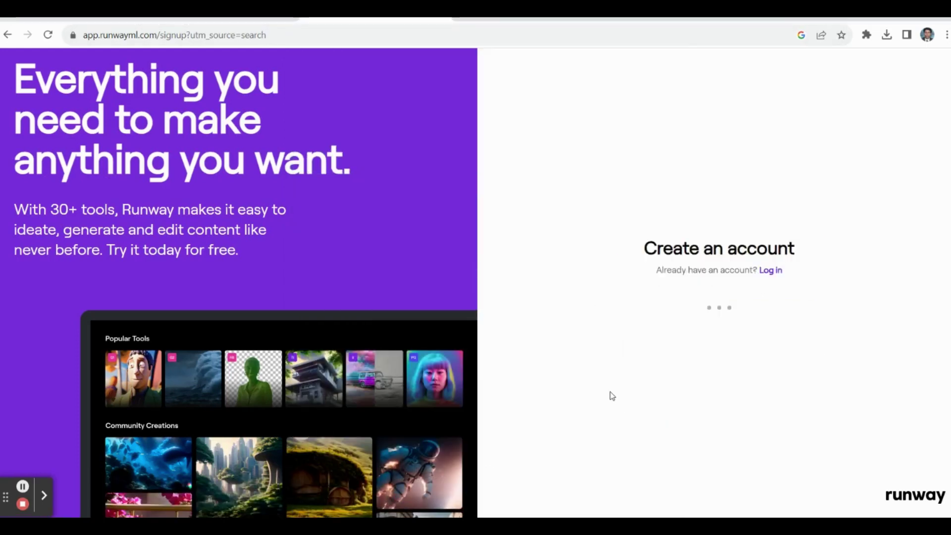
pyautogui.click(720, 327)
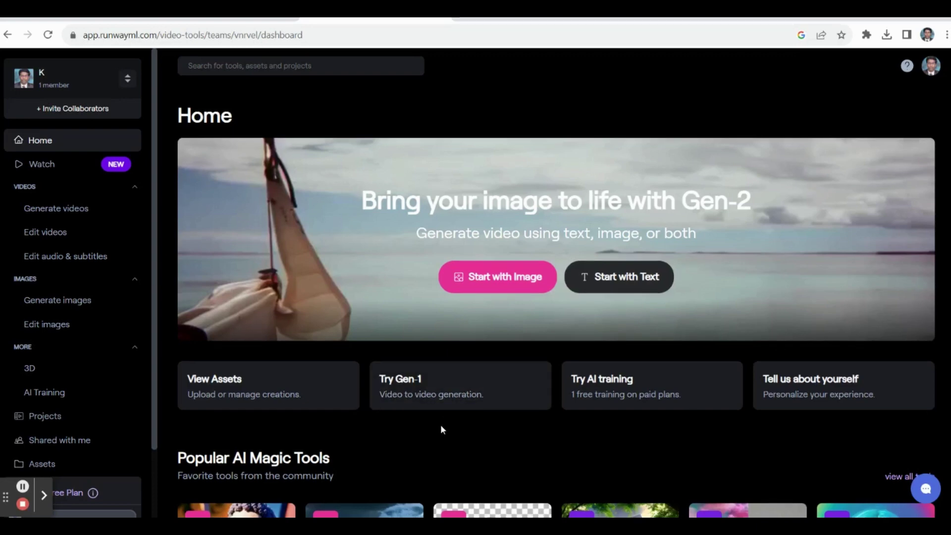
pyautogui.scroll(-2, 443, 416)
pyautogui.scroll(-2, 451, 384)
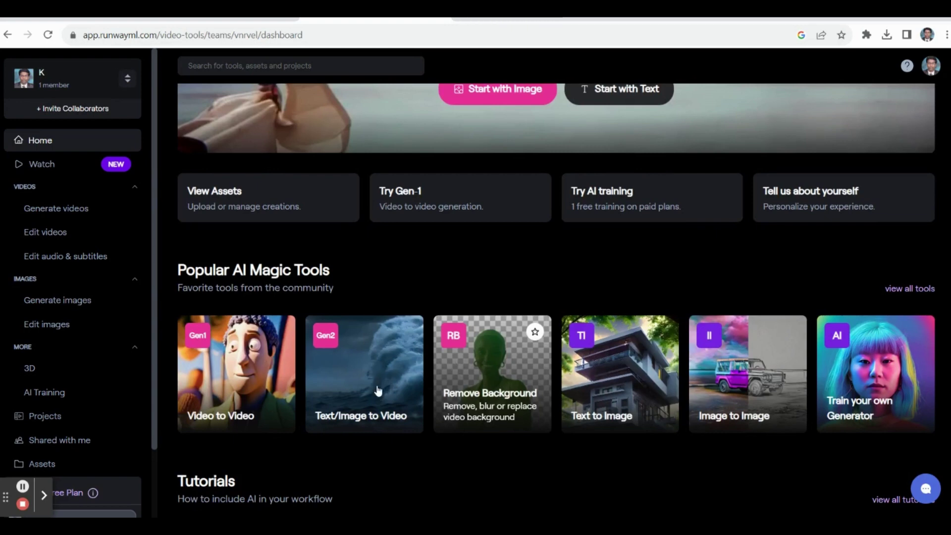
pyautogui.scroll(-2, 378, 391)
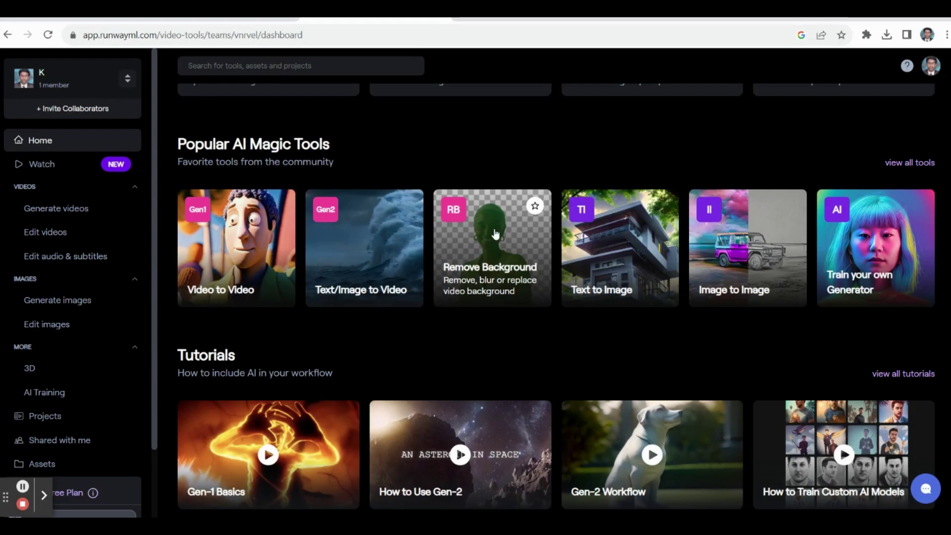
pyautogui.click(628, 257)
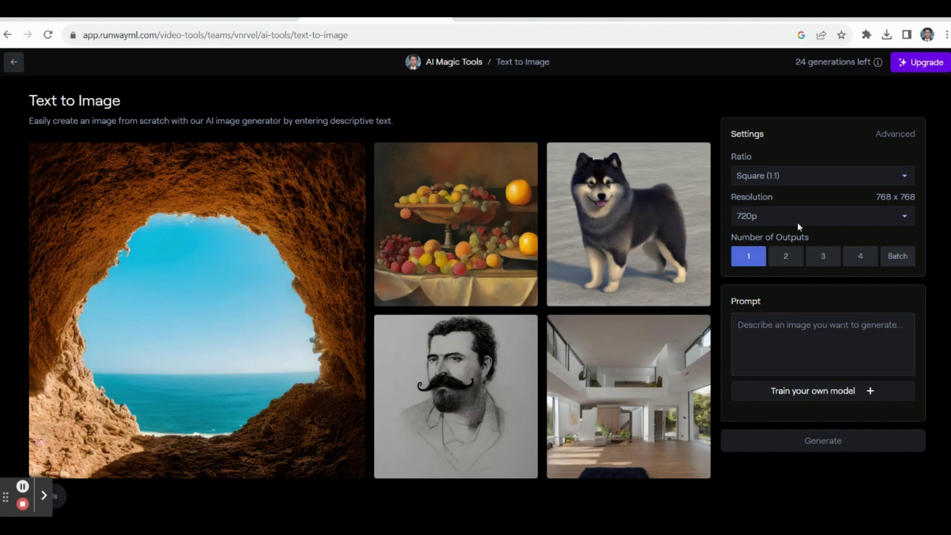
# Enter the prompt 'A train runs in the forest' and set Number of Outputs to 4
pyautogui.click(770, 331)
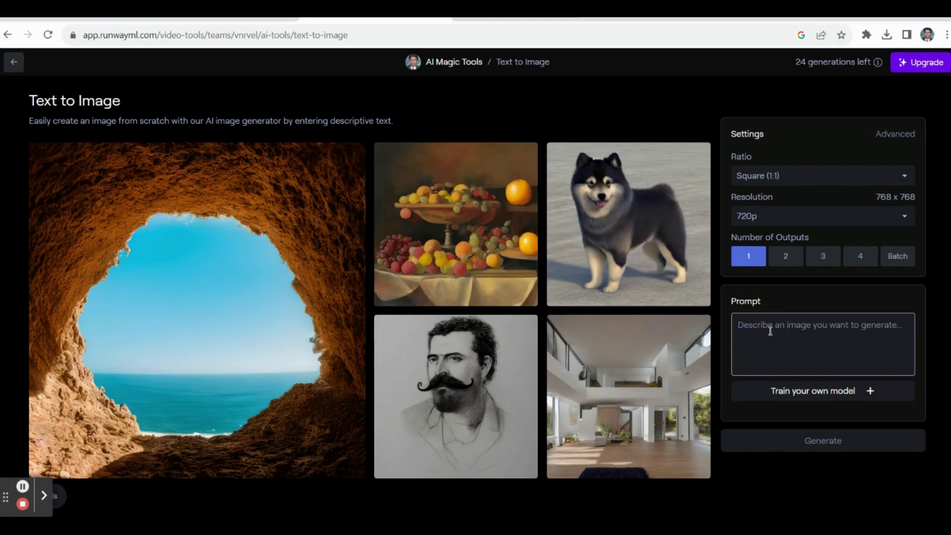
pyautogui.write('A tra')
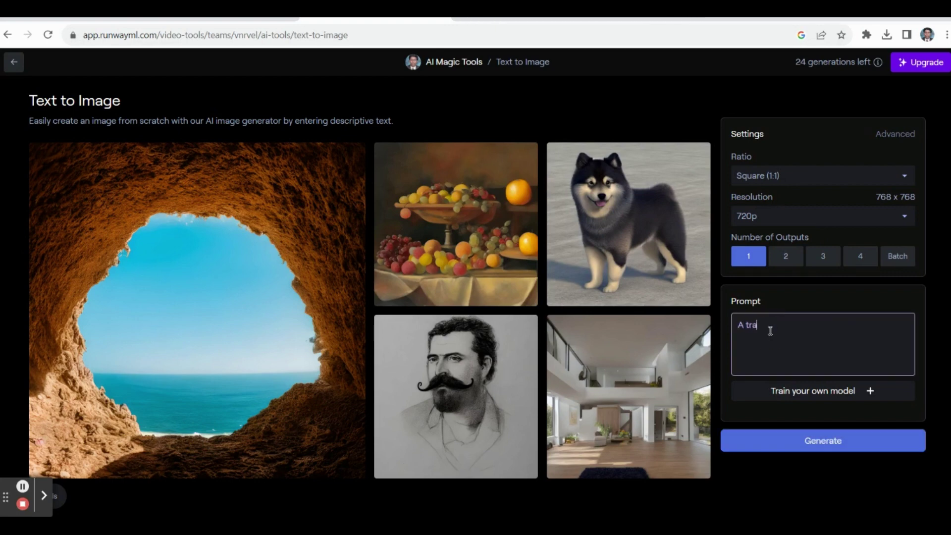
pyautogui.write('in runs in th')
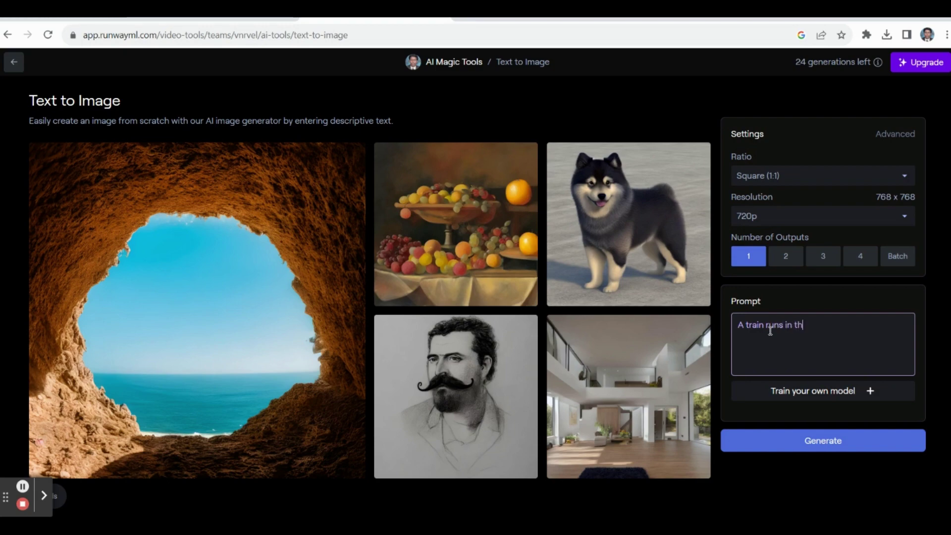
pyautogui.write('e forest')
pyautogui.click(831, 470)
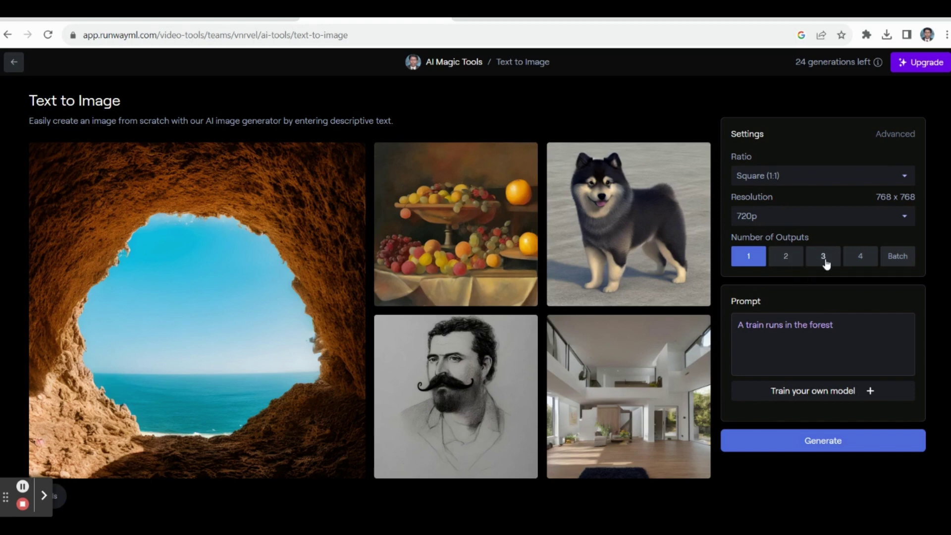
pyautogui.click(862, 262)
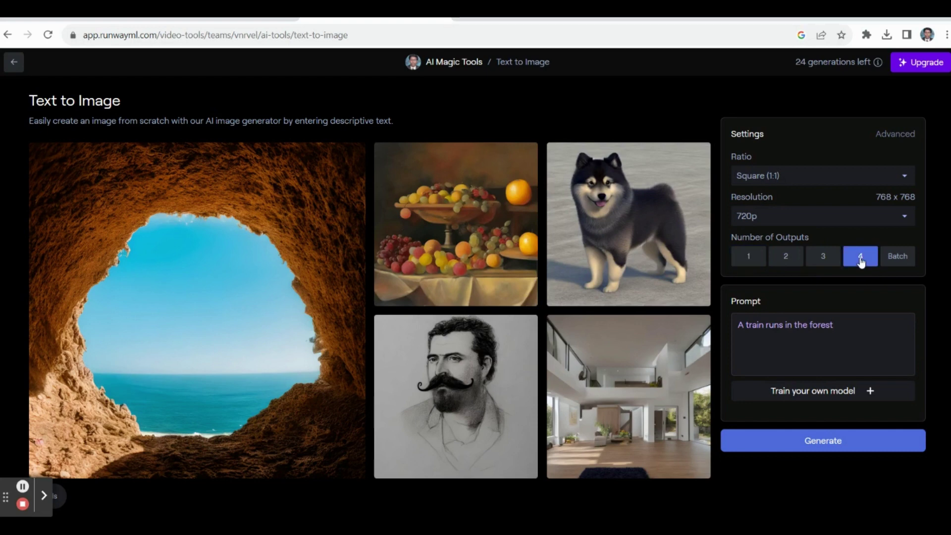
# Generate the four train images and download the red-train one as 'A train runs in the.jpg'
pyautogui.click(825, 448)
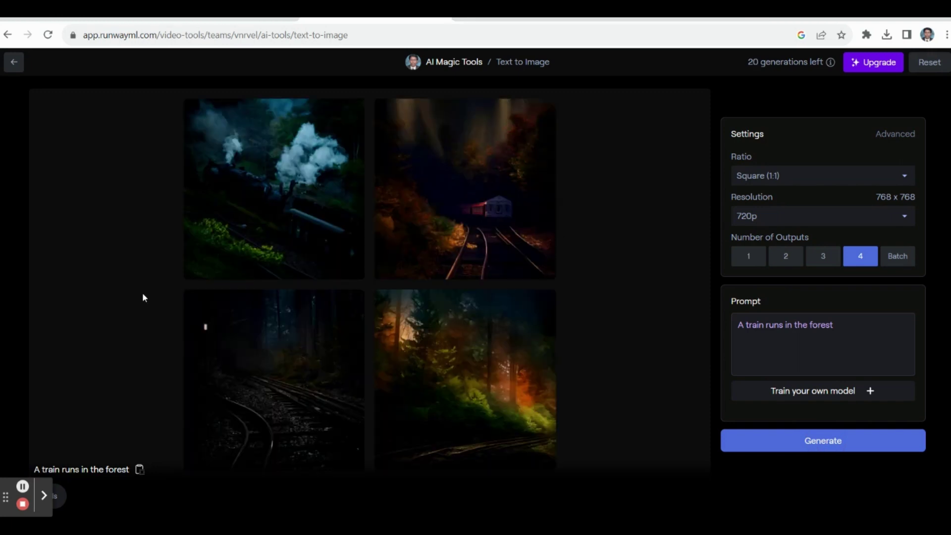
pyautogui.click(437, 205)
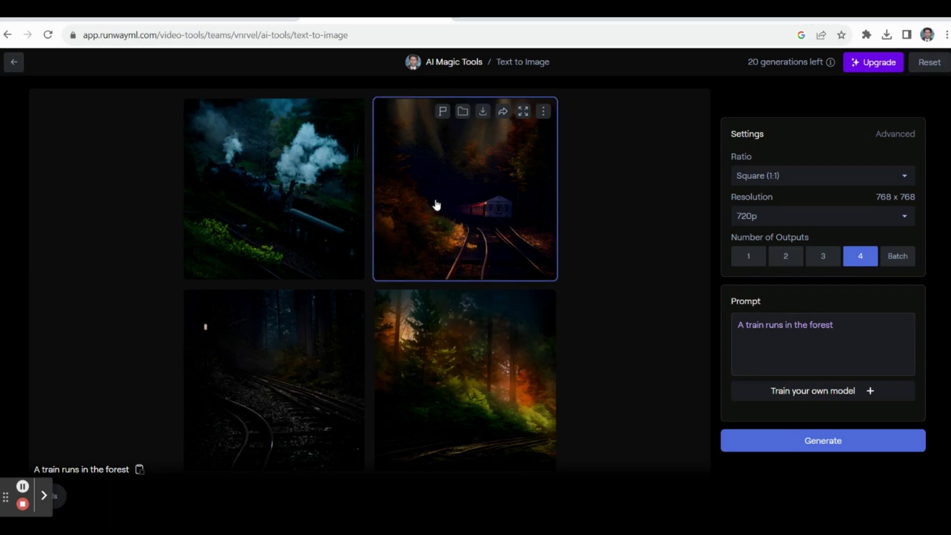
pyautogui.click(523, 111)
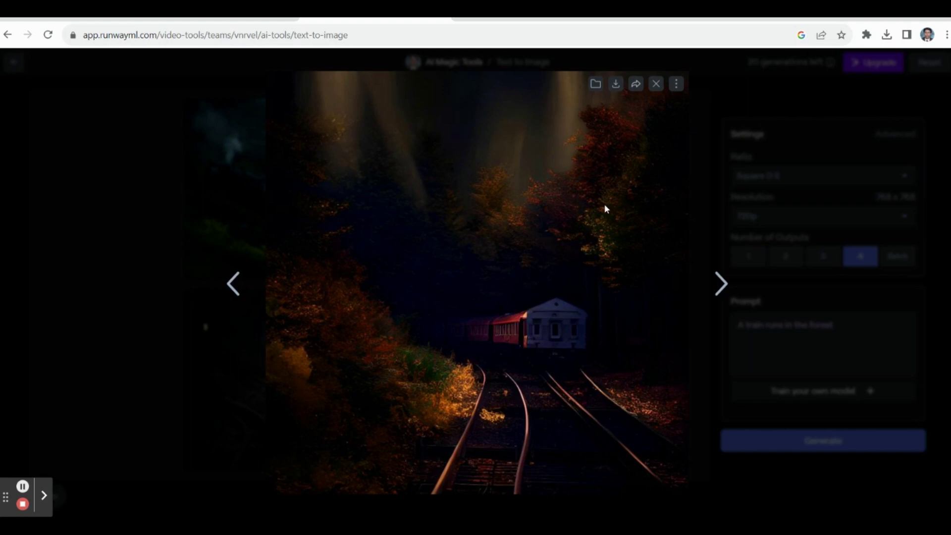
pyautogui.click(619, 87)
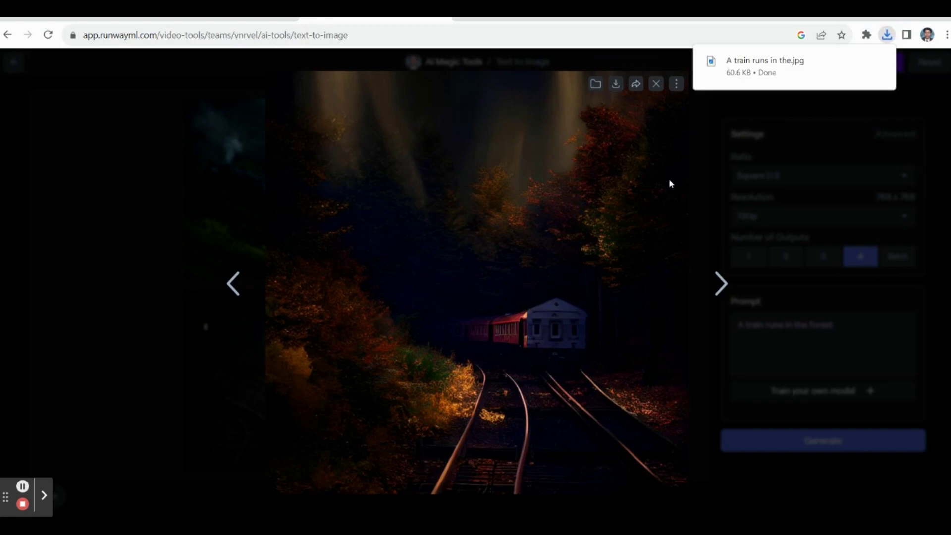
# Preview the steam-train image full size, then close the viewer
pyautogui.click(669, 180)
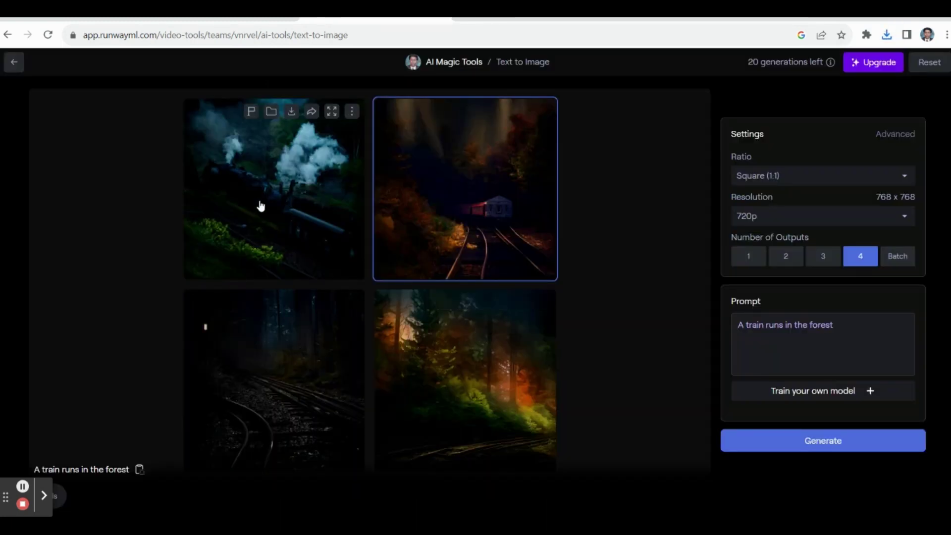
pyautogui.click(332, 112)
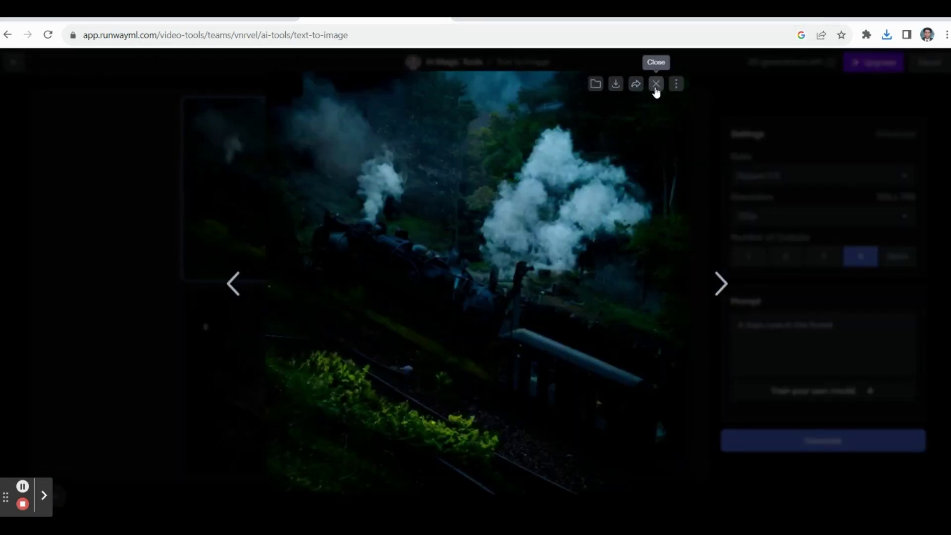
pyautogui.click(656, 84)
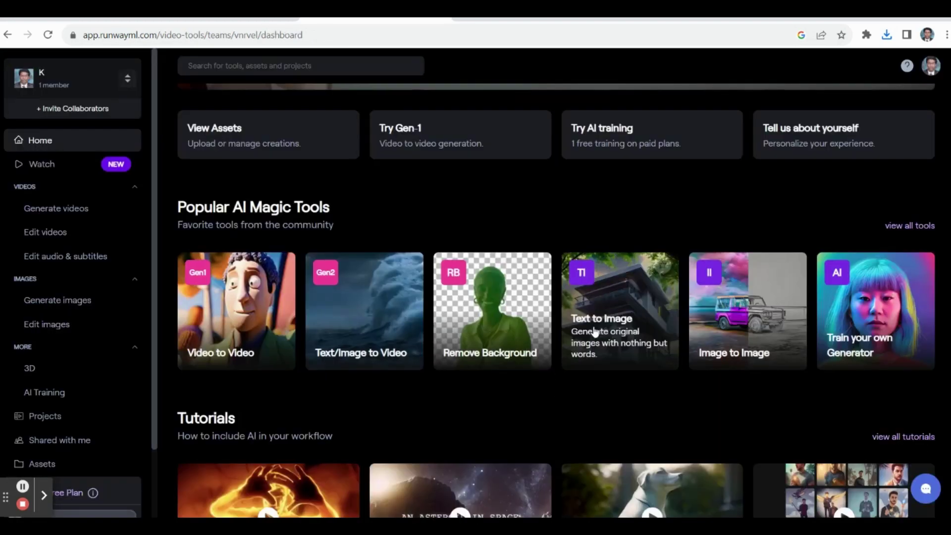
# Enter the Text to Image prompt 'A tiger runs' with 3 outputs
pyautogui.click(608, 317)
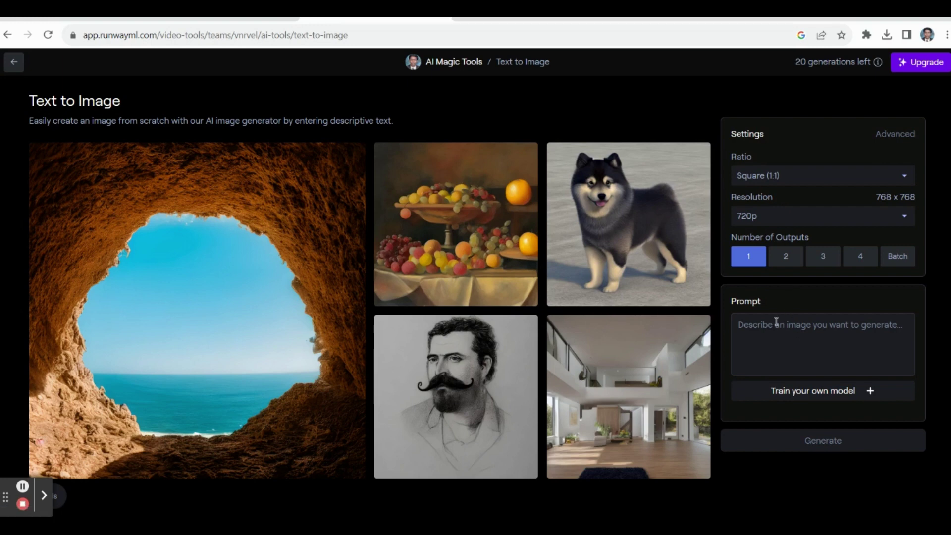
pyautogui.click(776, 325)
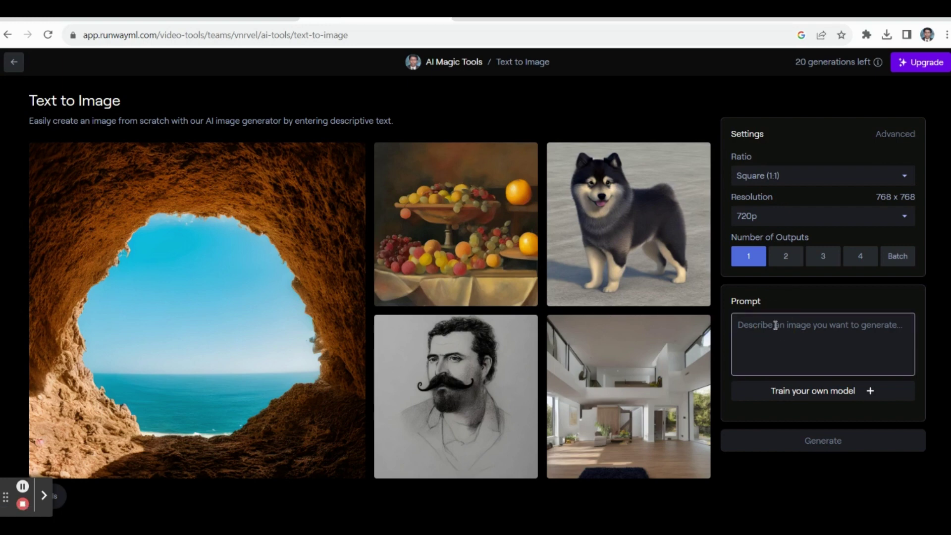
pyautogui.write('A tiger runs')
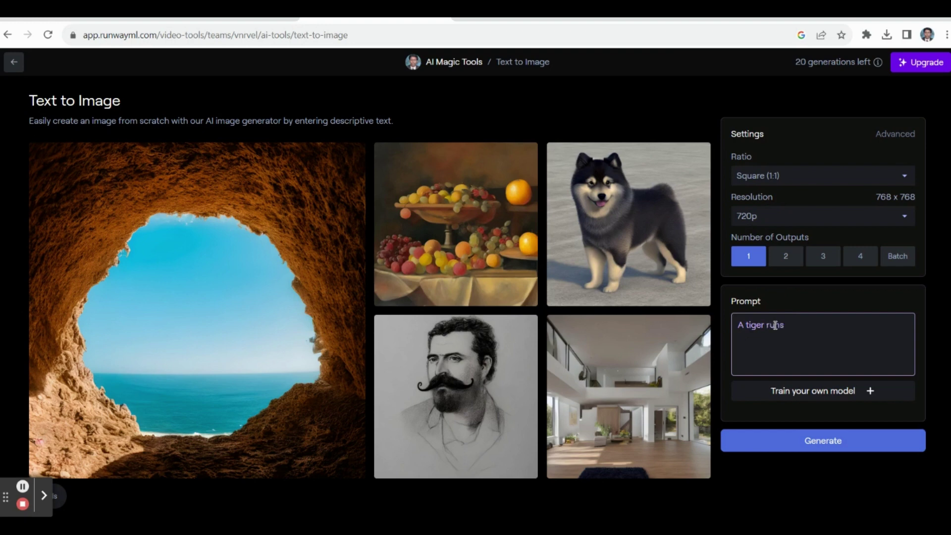
pyautogui.click(816, 259)
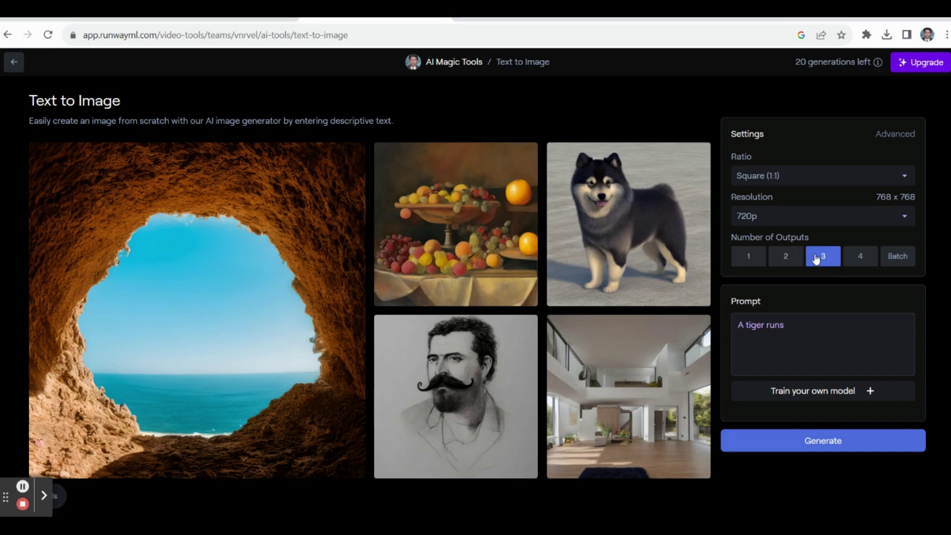
# Generate the tiger images and view the first one full-size before closing it
pyautogui.click(822, 445)
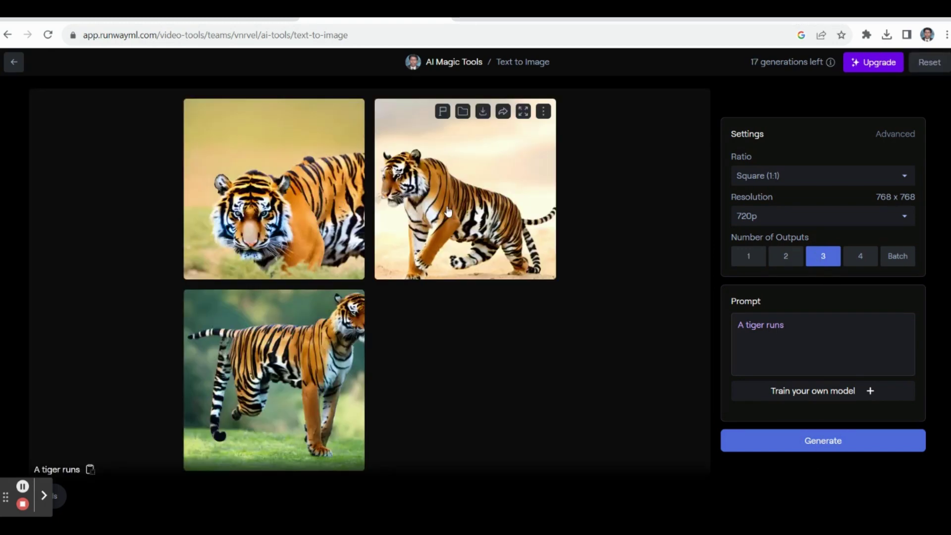
pyautogui.click(303, 231)
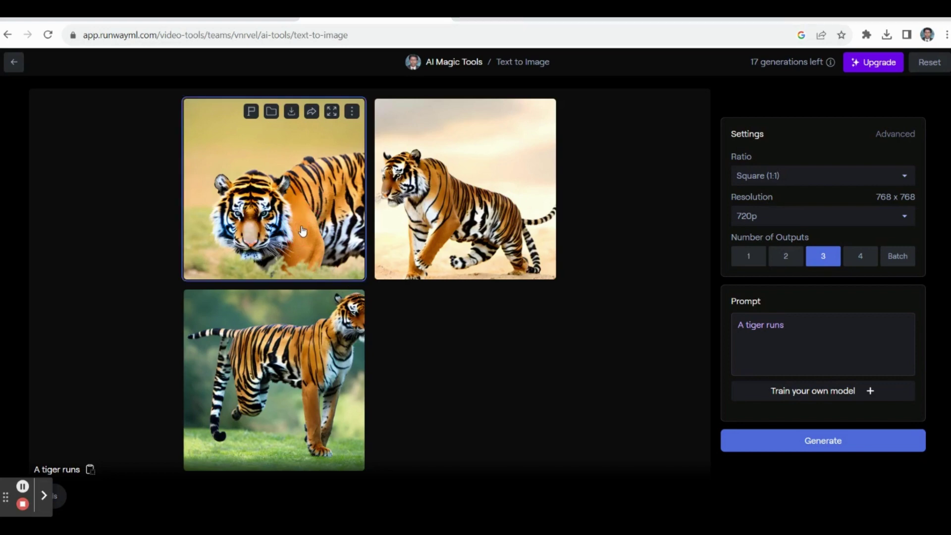
pyautogui.click(332, 111)
pyautogui.click(656, 84)
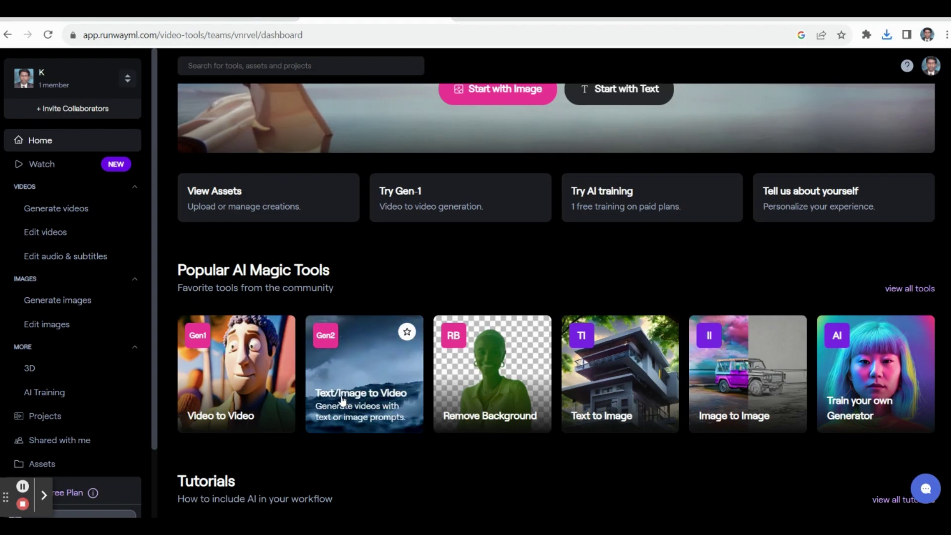
# Load 'A tiger runs (1).jpg' from Downloads as the Gen-2 video's source image
pyautogui.click(371, 387)
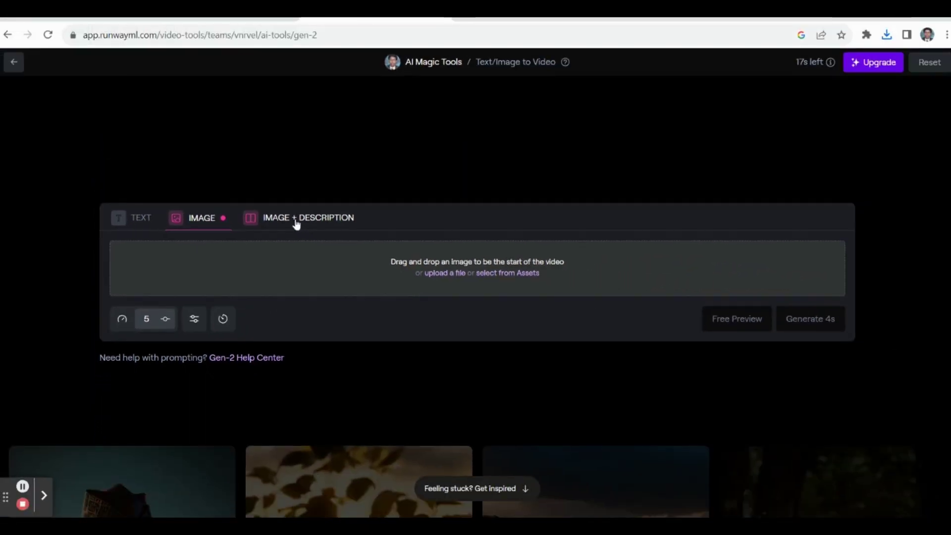
pyautogui.click(442, 276)
pyautogui.click(324, 223)
pyautogui.click(545, 398)
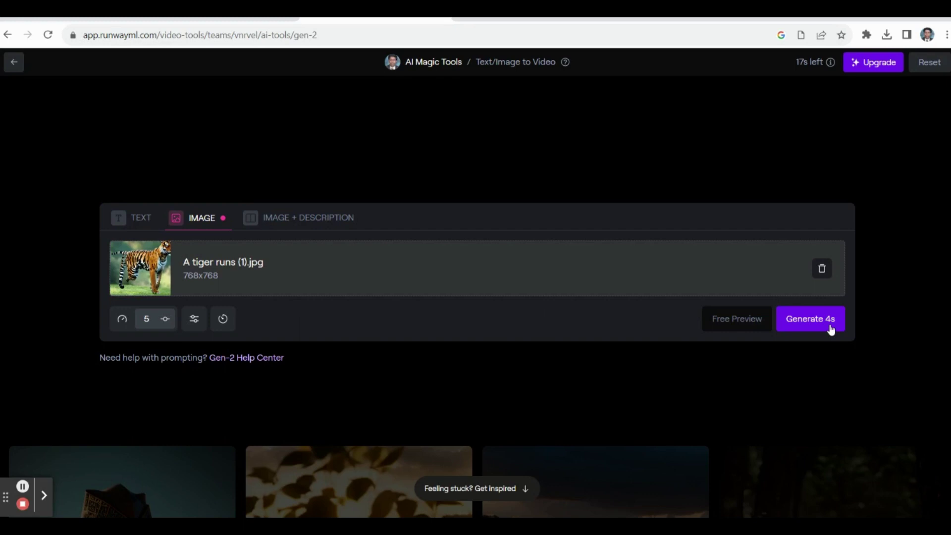
# Generate a 4-second tiger video, play it, and download it as an MP4
pyautogui.click(816, 326)
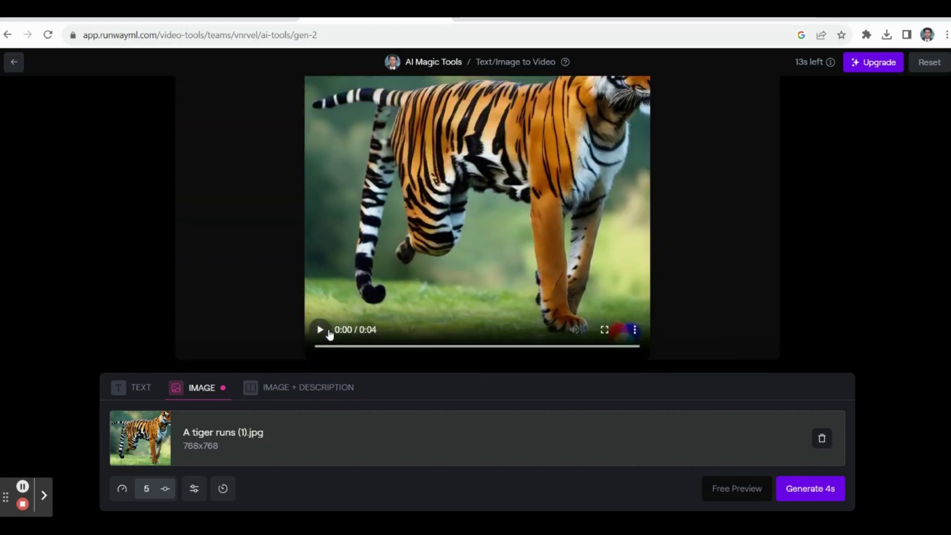
pyautogui.click(320, 330)
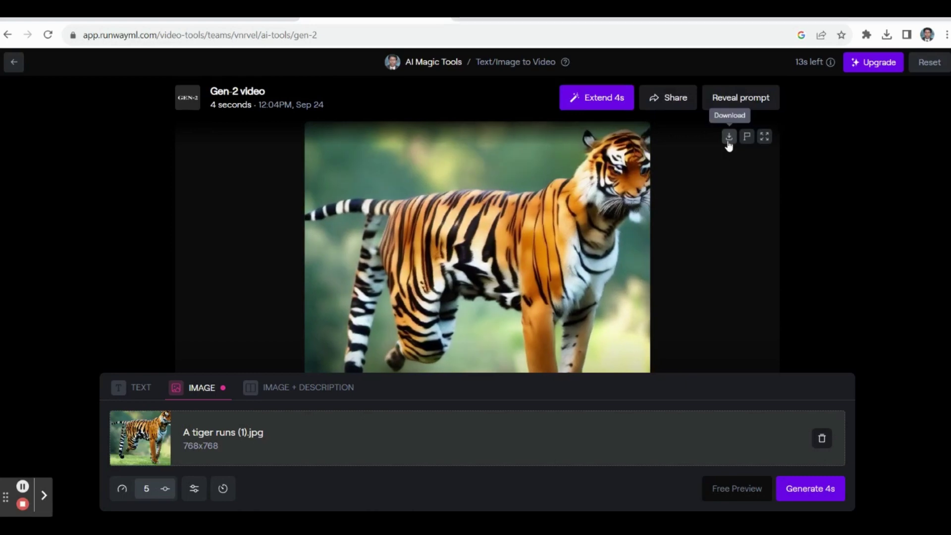
pyautogui.click(729, 139)
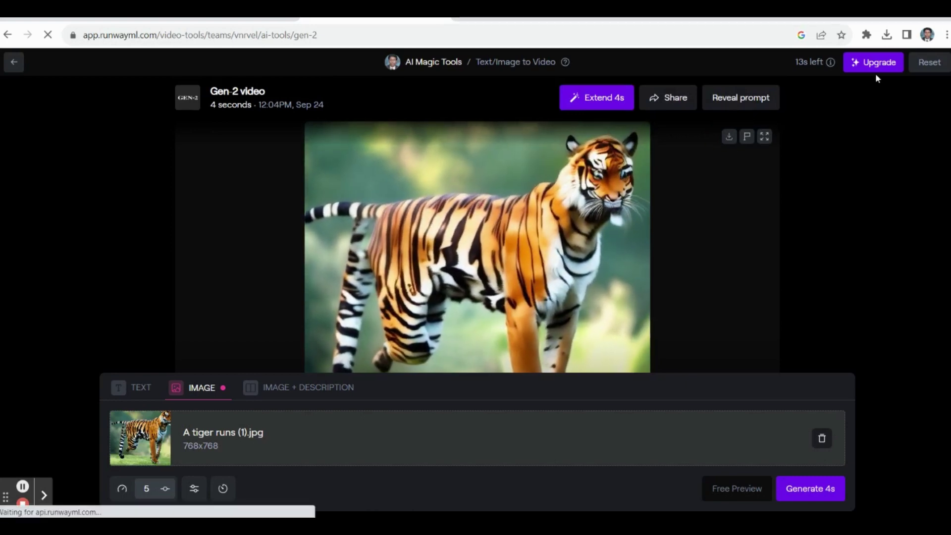
pyautogui.click(887, 36)
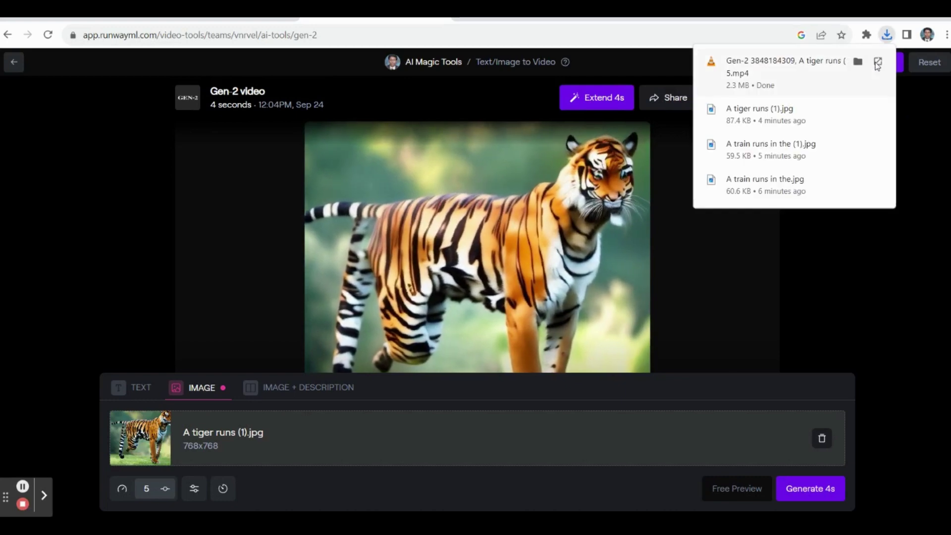
pyautogui.click(920, 131)
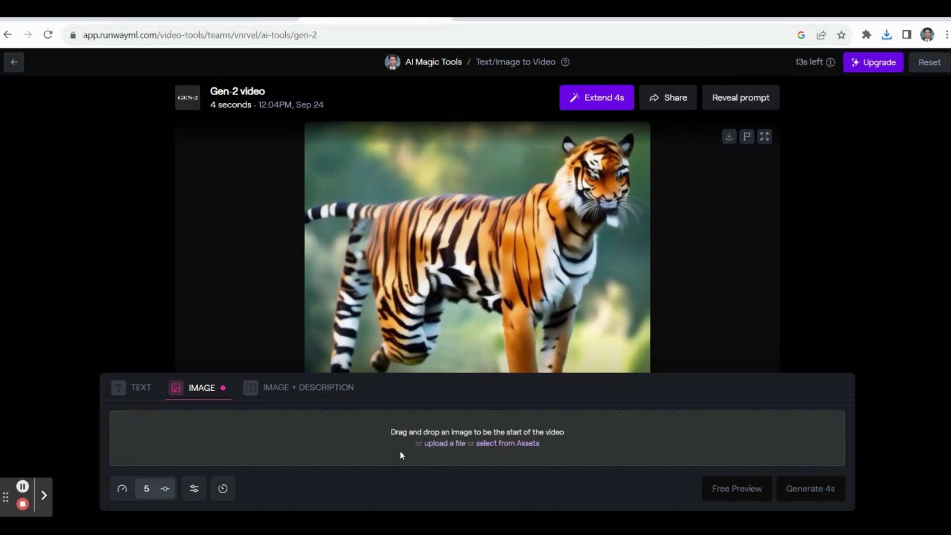
# Upload 'A train runs in the.jpg' as the next video's source image
pyautogui.click(445, 443)
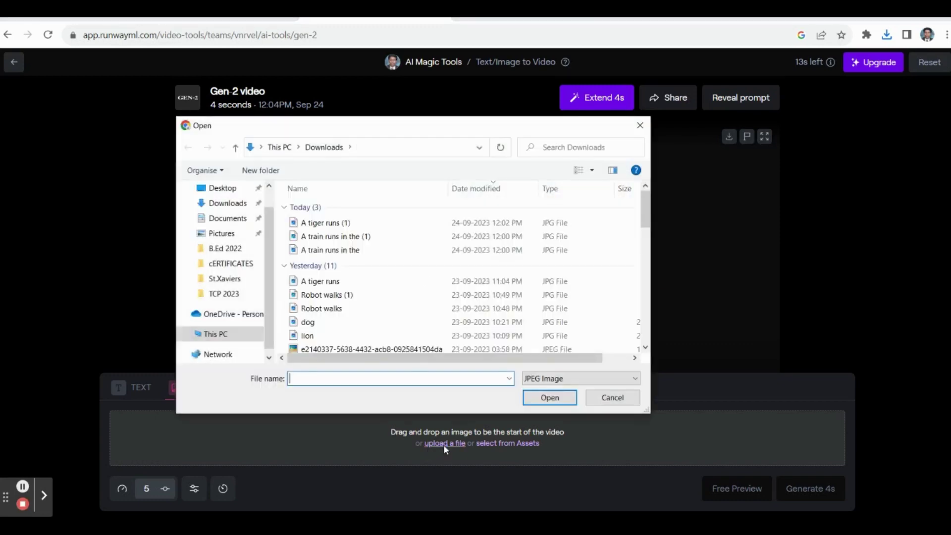
pyautogui.click(332, 250)
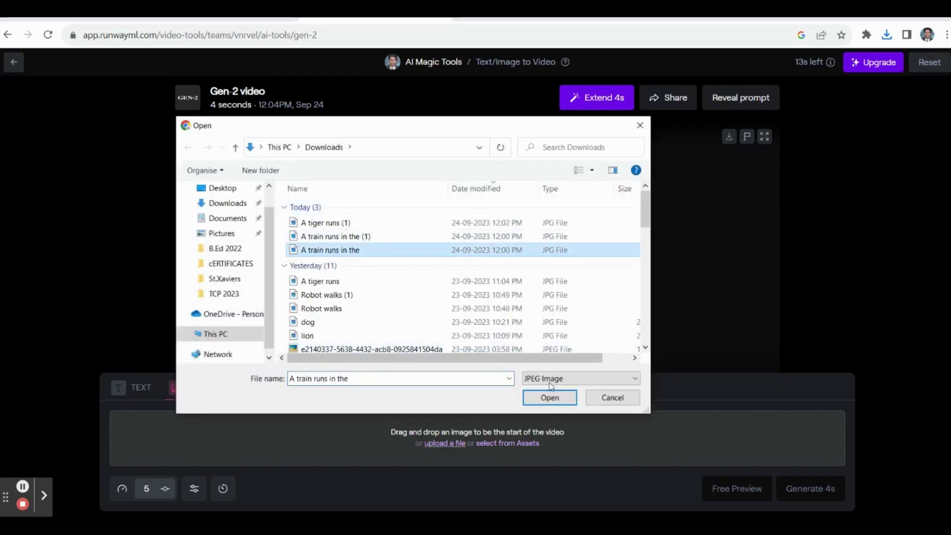
pyautogui.click(550, 398)
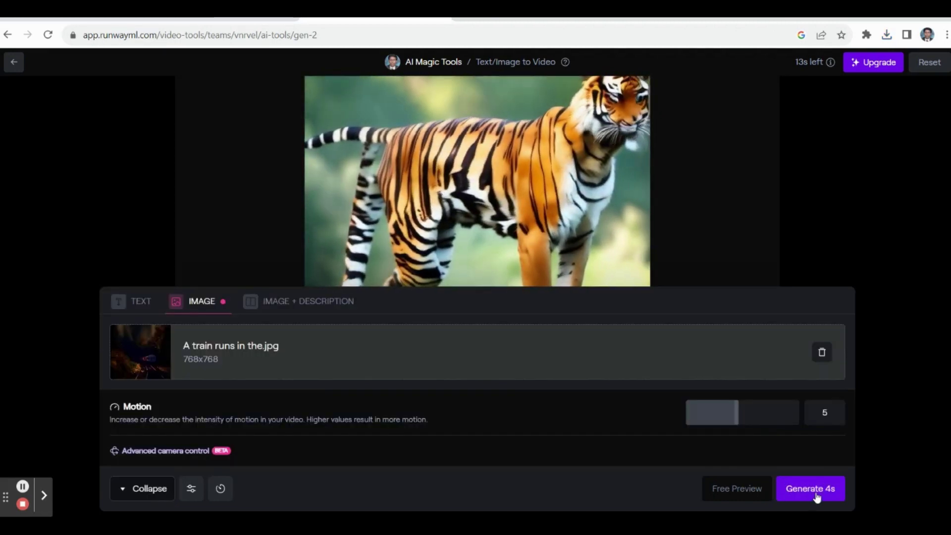
# Generate a 4-second train video, play it, and download it
pyautogui.click(812, 491)
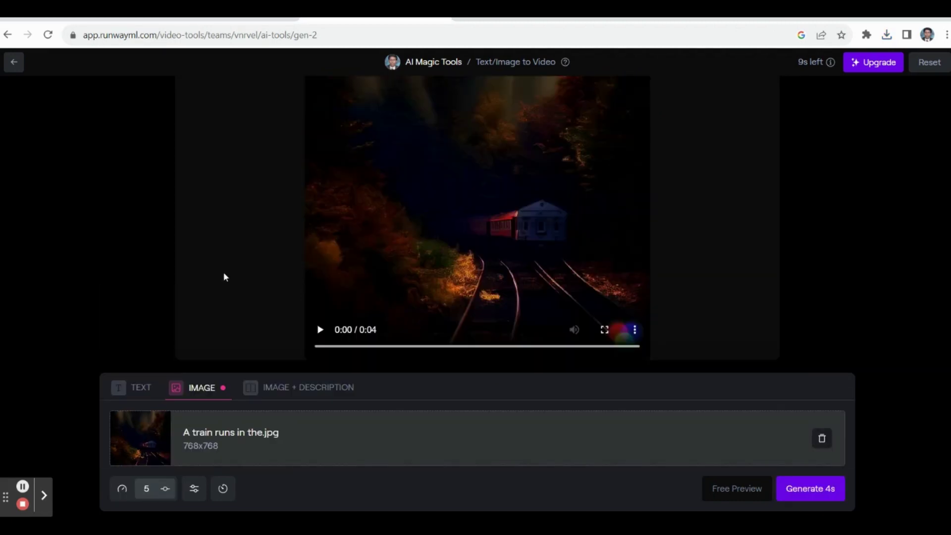
pyautogui.click(319, 330)
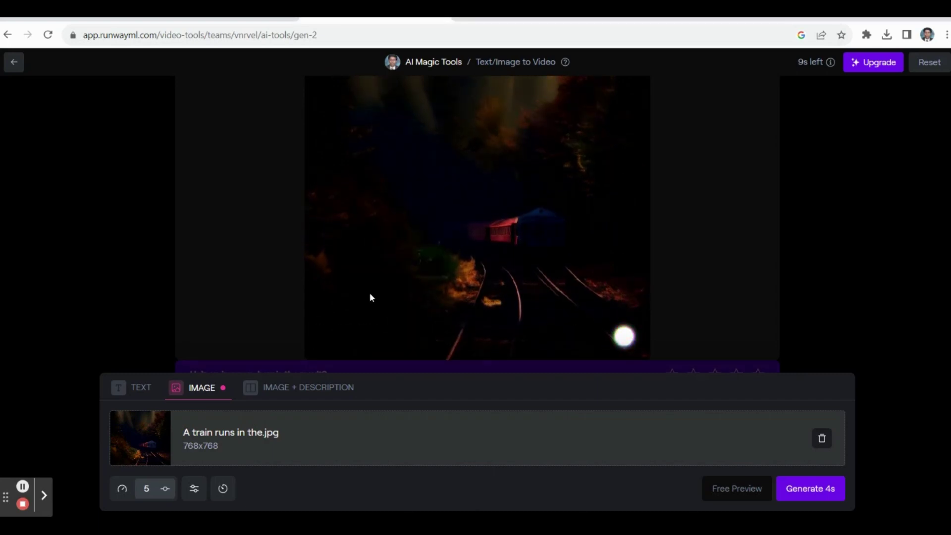
pyautogui.scroll(-2, 663, 233)
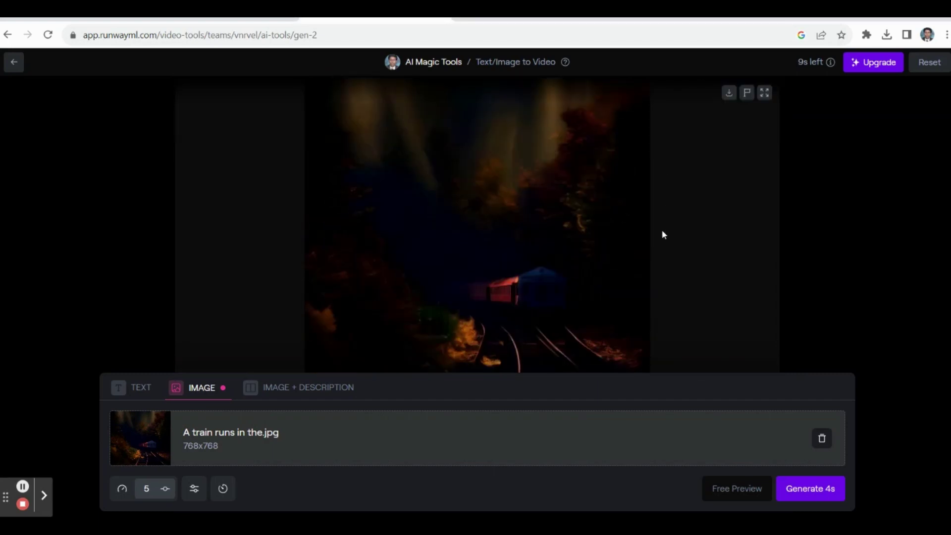
pyautogui.click(730, 95)
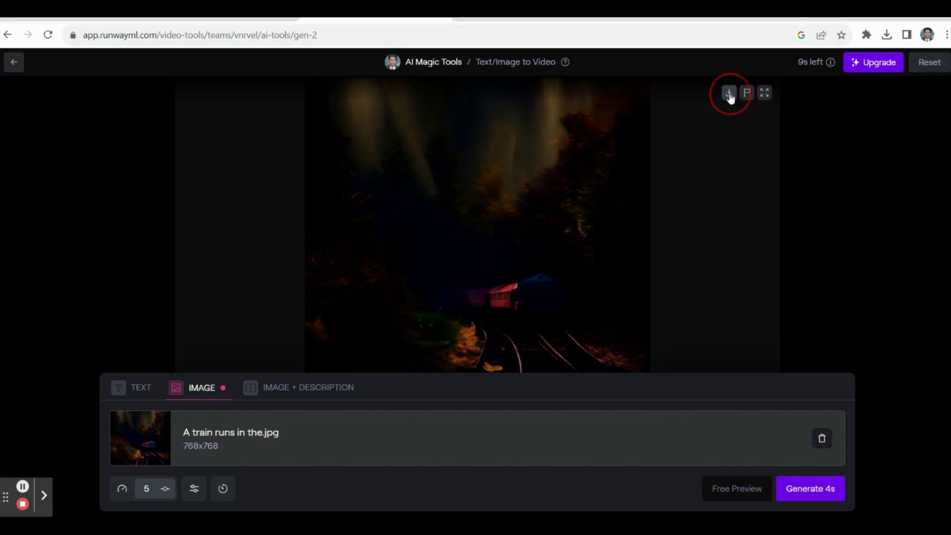